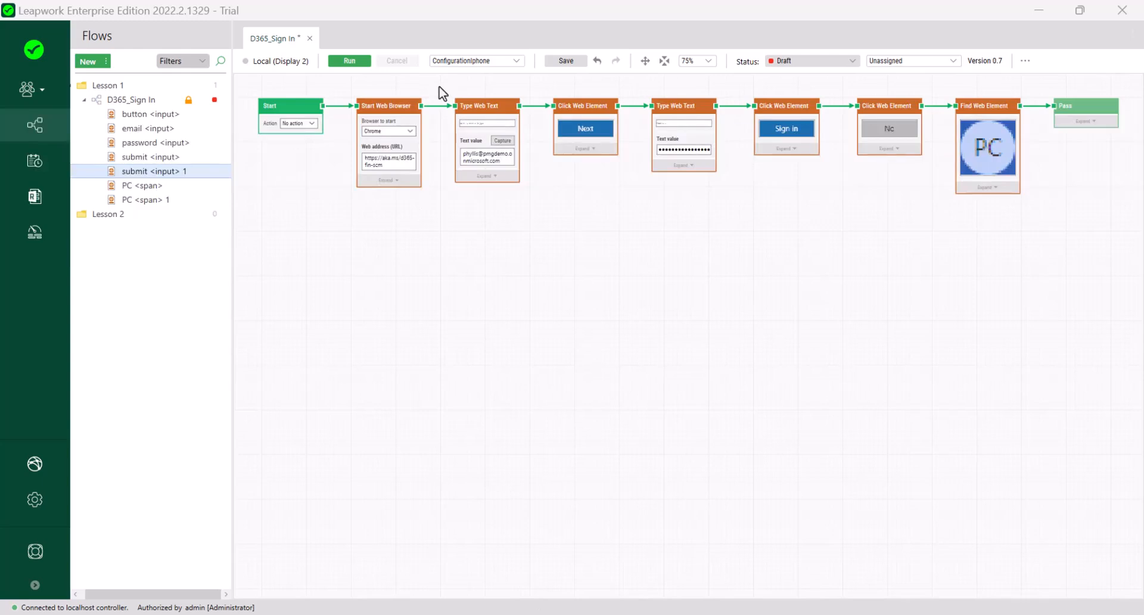
Collapse the steps from Type Web Text through the No click into a sub-flow named 'Sign In'.
left_click_drag(439, 87, 938, 194)
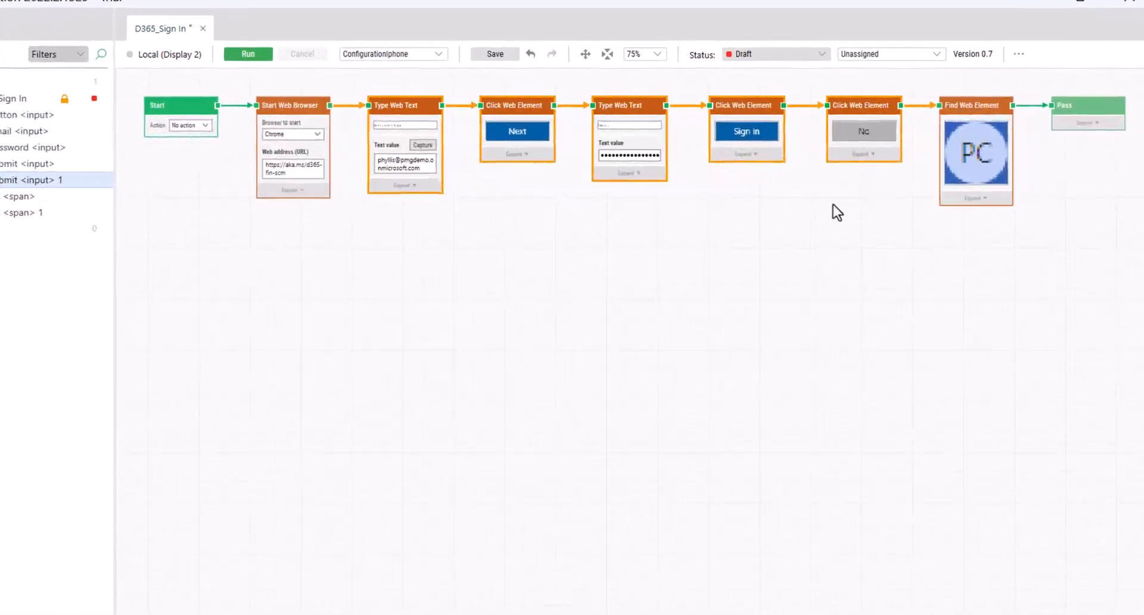
right_click(807, 225)
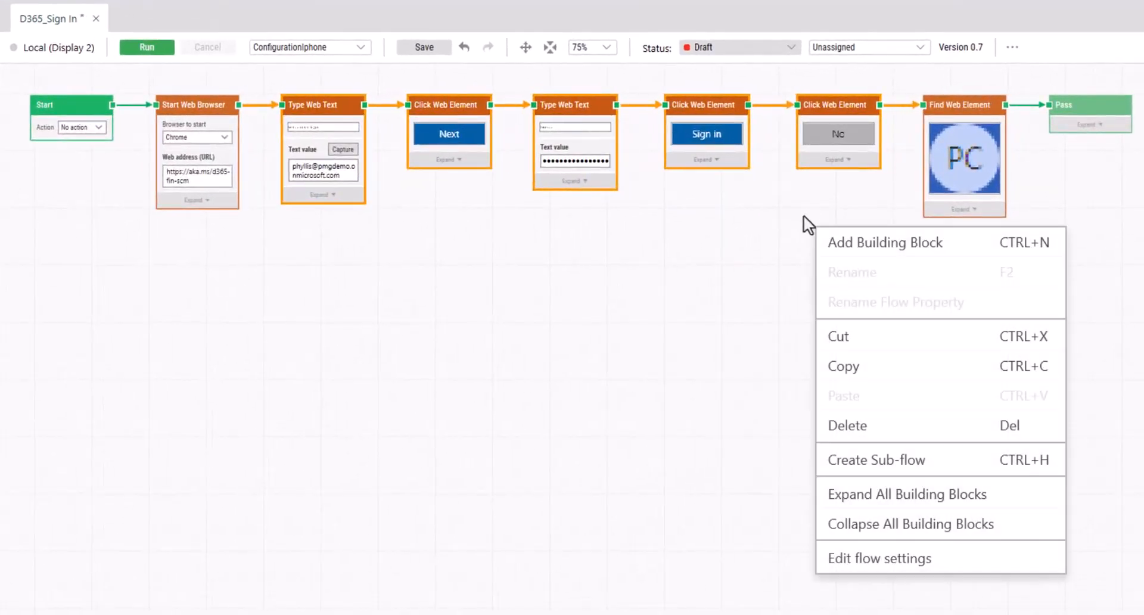
left_click(867, 463)
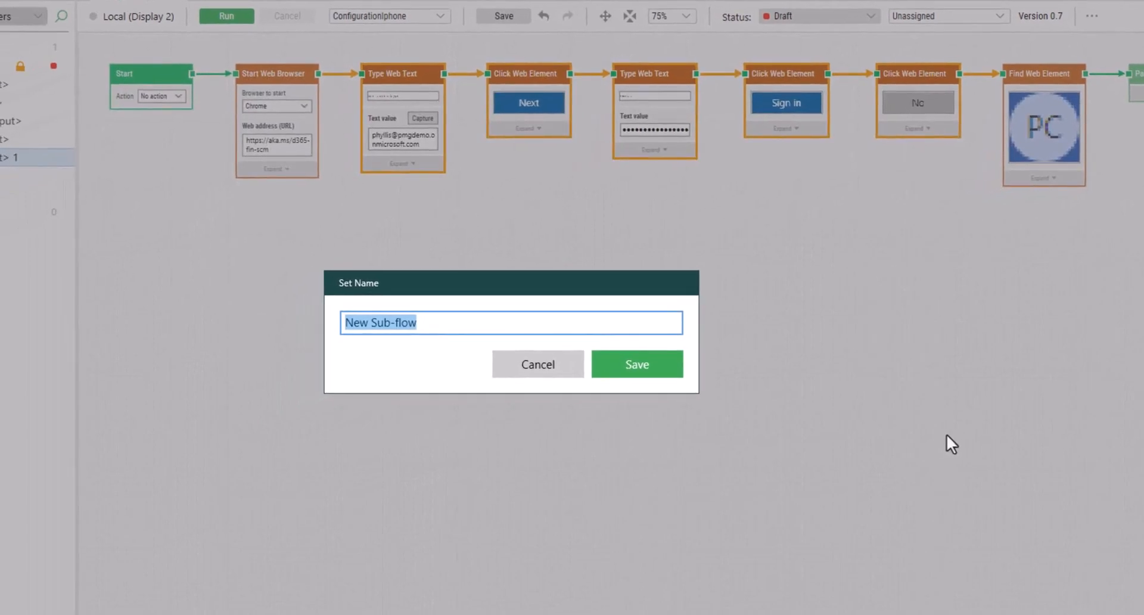
left_click(435, 324)
left_click_drag(435, 324, 338, 323)
type("Sign")
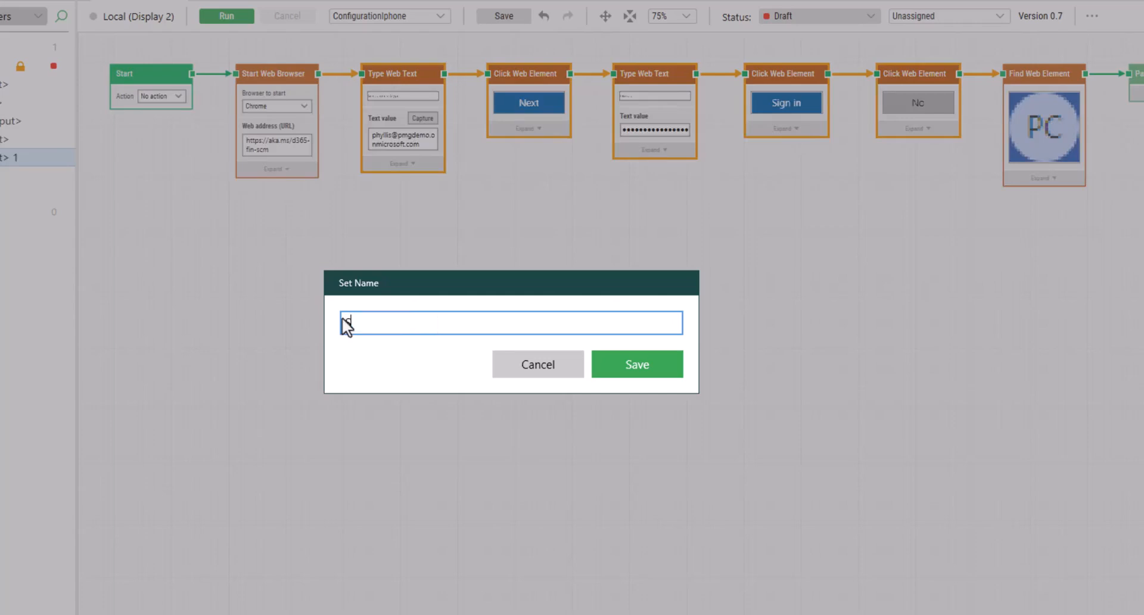
type(" In")
left_click(628, 361)
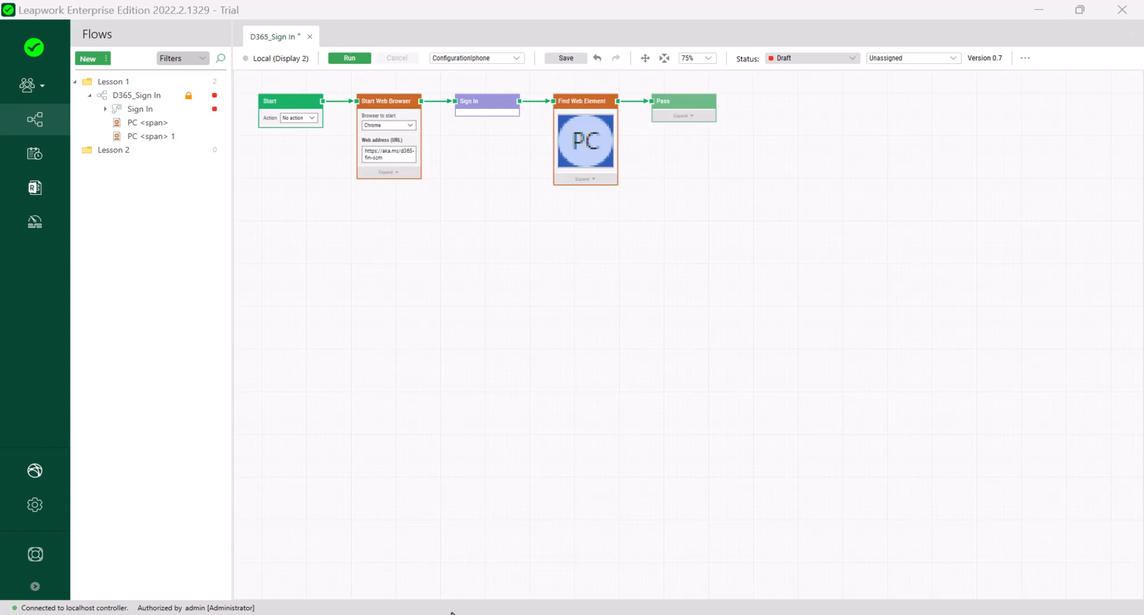
Create a new flow named 'Add Lease' in the Lesson 2 folder.
right_click(108, 149)
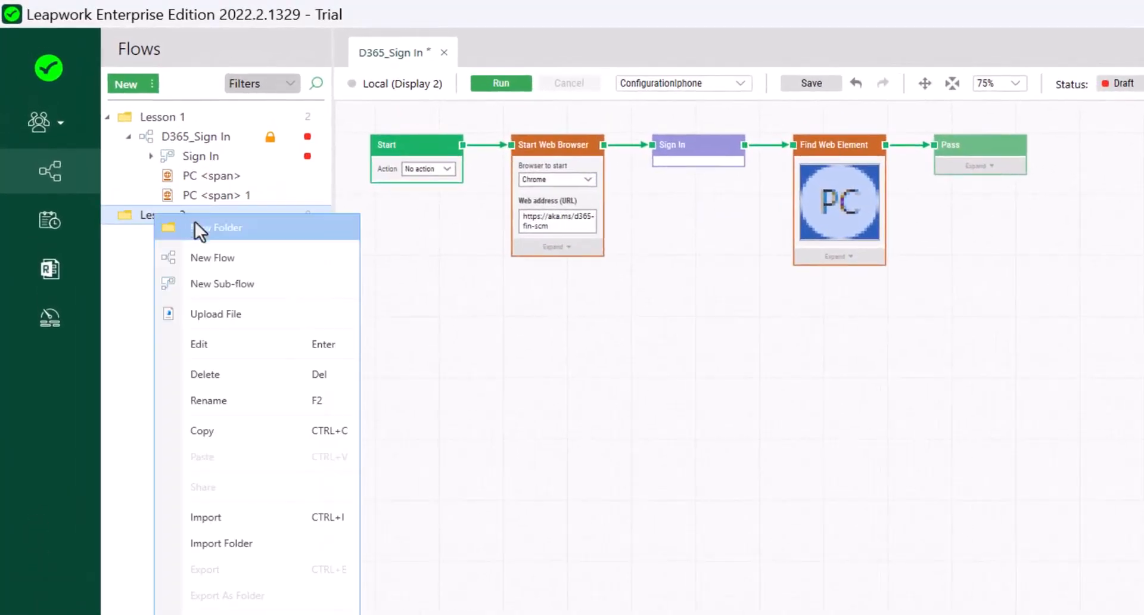
left_click(206, 260)
type("Add ")
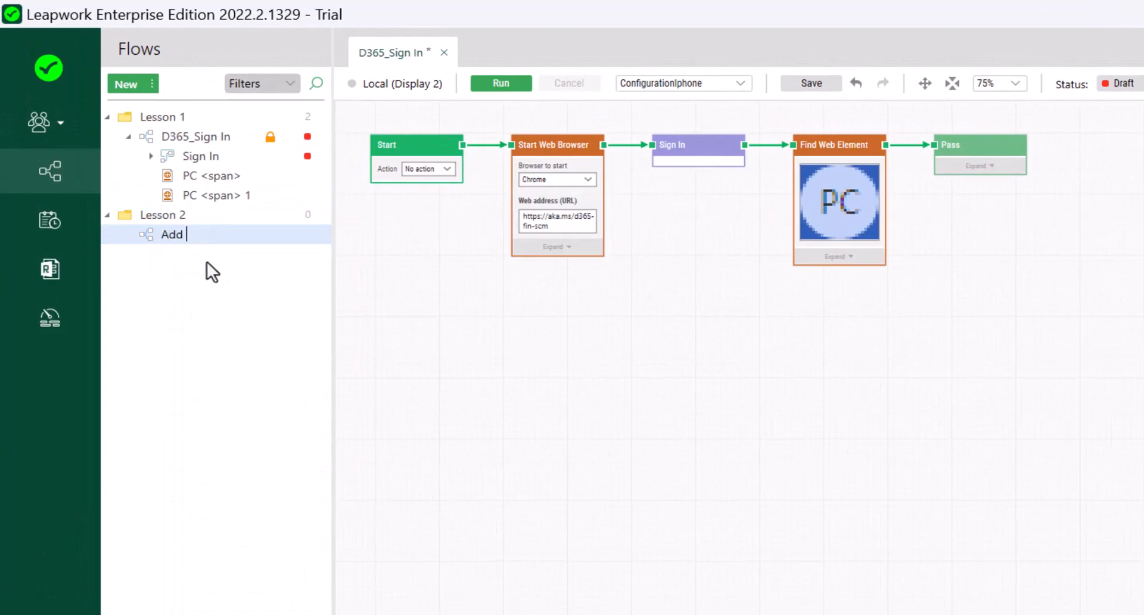
type("Lease")
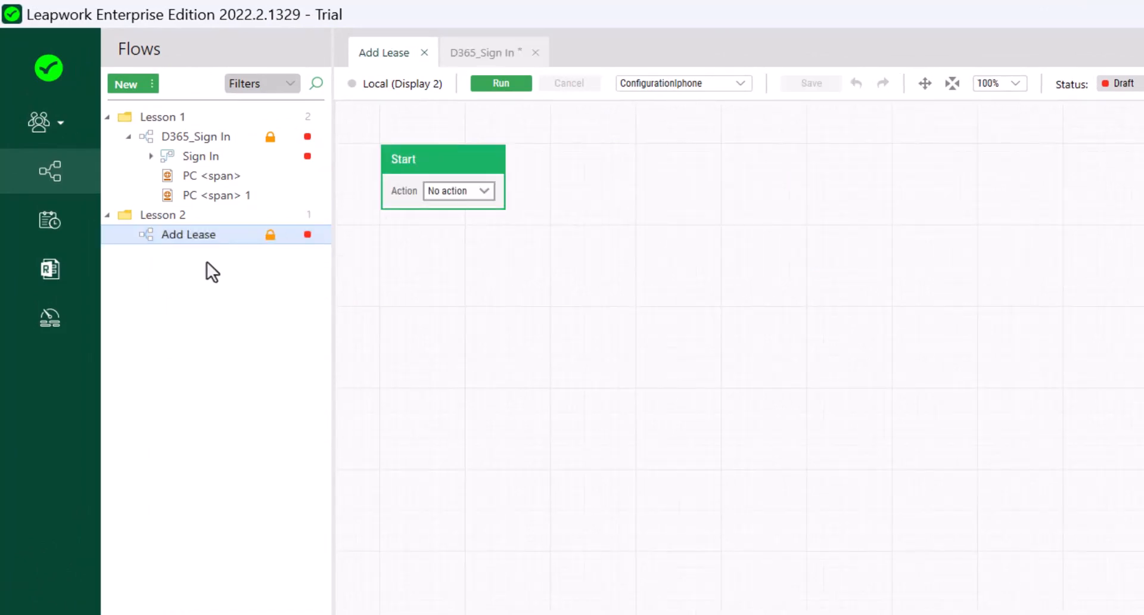
Attach the Sign In sub-flow from Lesson 1 > D365_Sign In directly after Start.
left_click(504, 160)
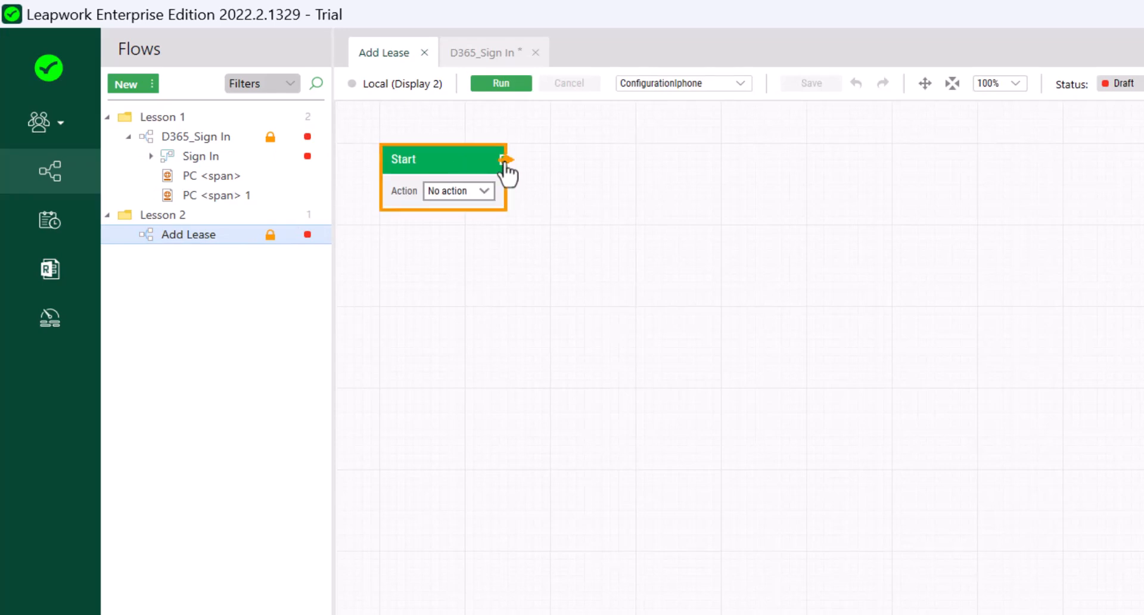
left_click_drag(575, 168, 600, 163)
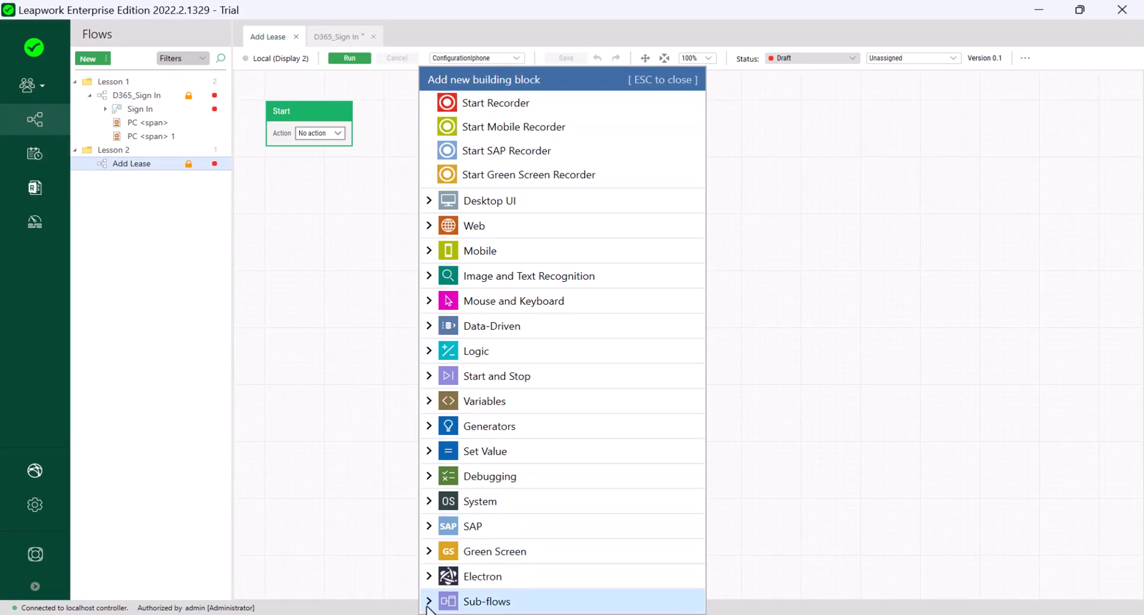
left_click(427, 603)
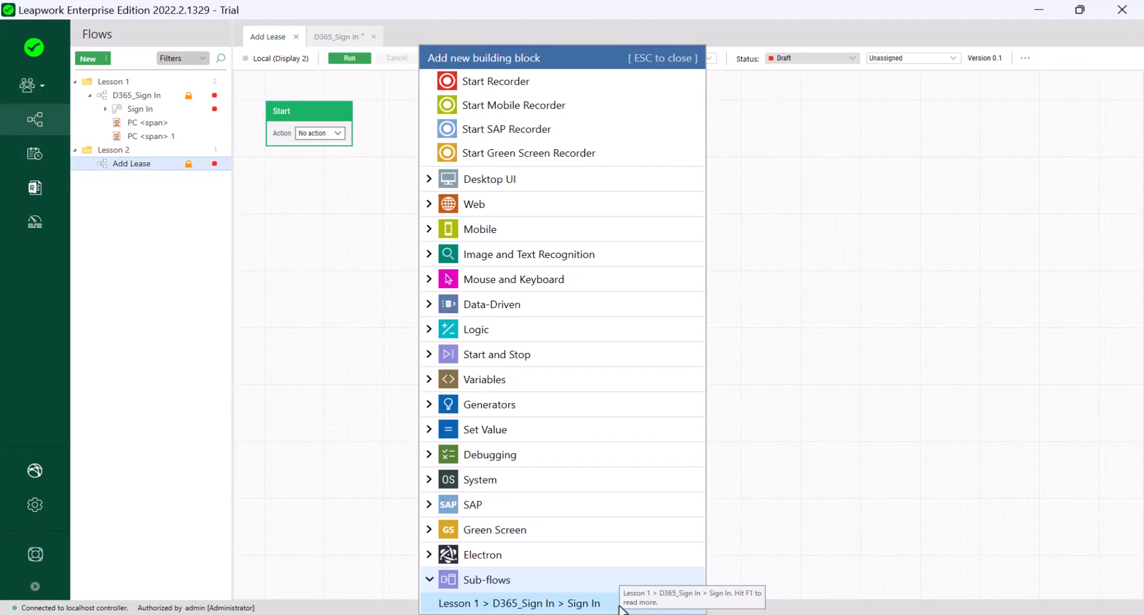
left_click(620, 605)
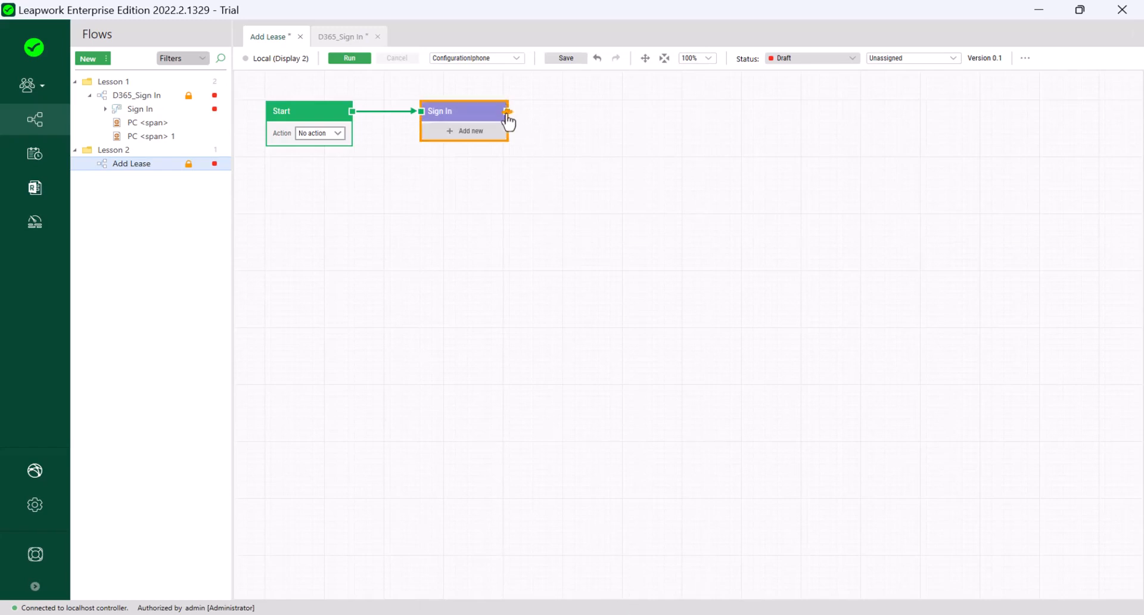
left_click_drag(507, 112, 567, 112)
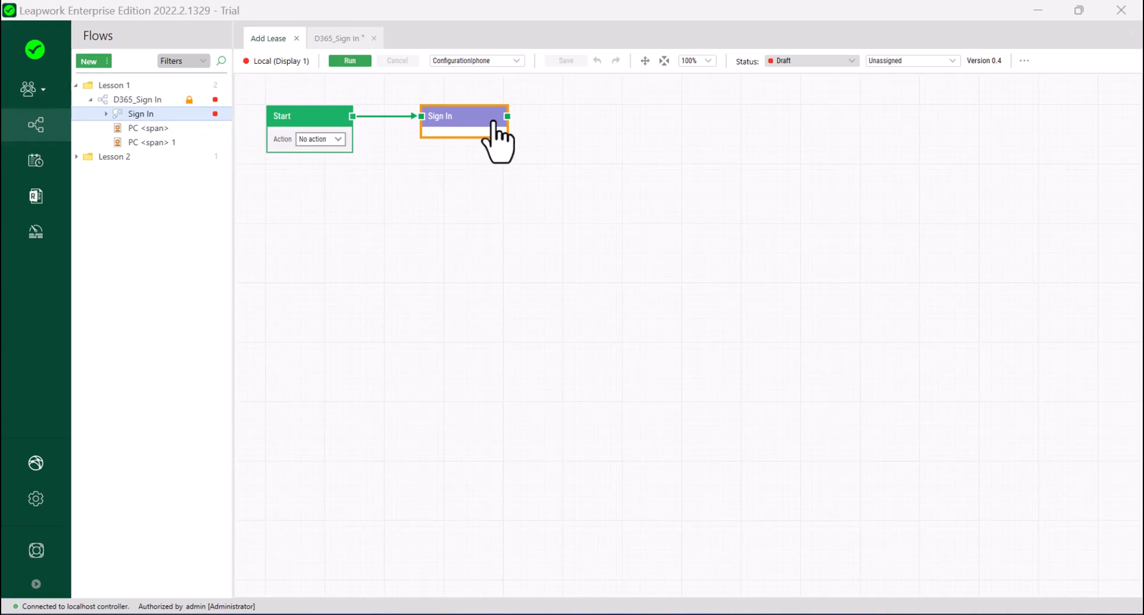
Open the Sign In sub-flow in its own tab from the Flows tree.
right_click(494, 123)
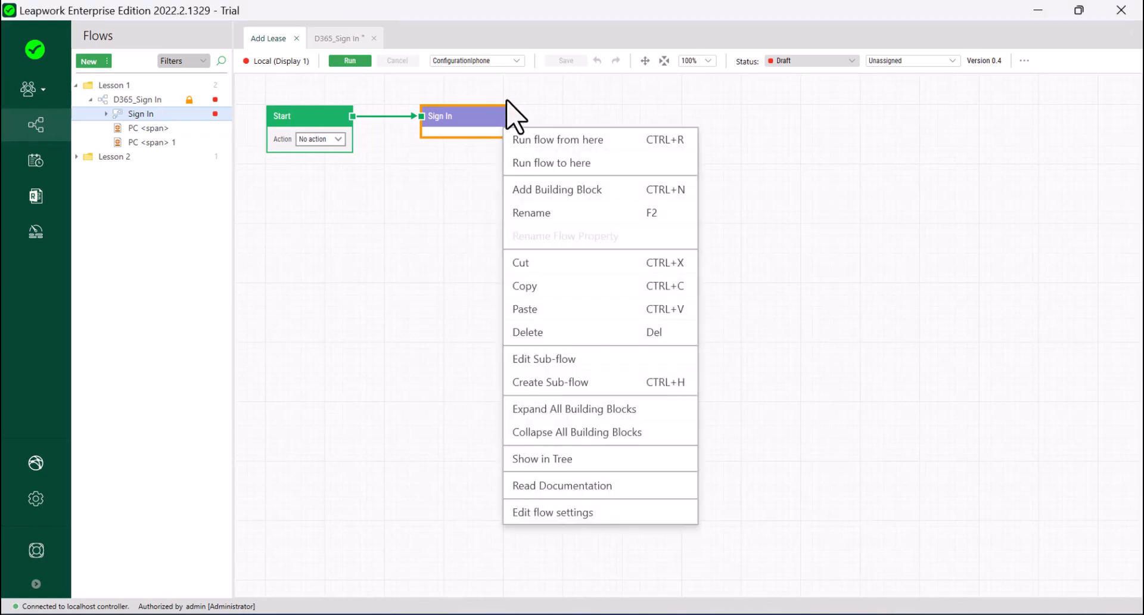
left_click(566, 370)
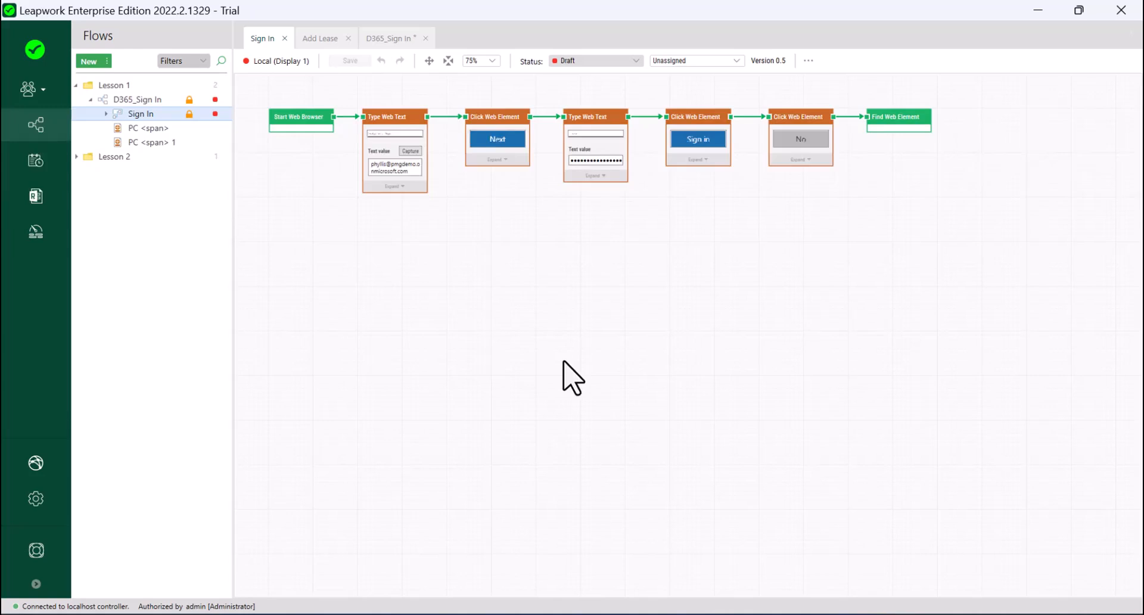
left_click(285, 38)
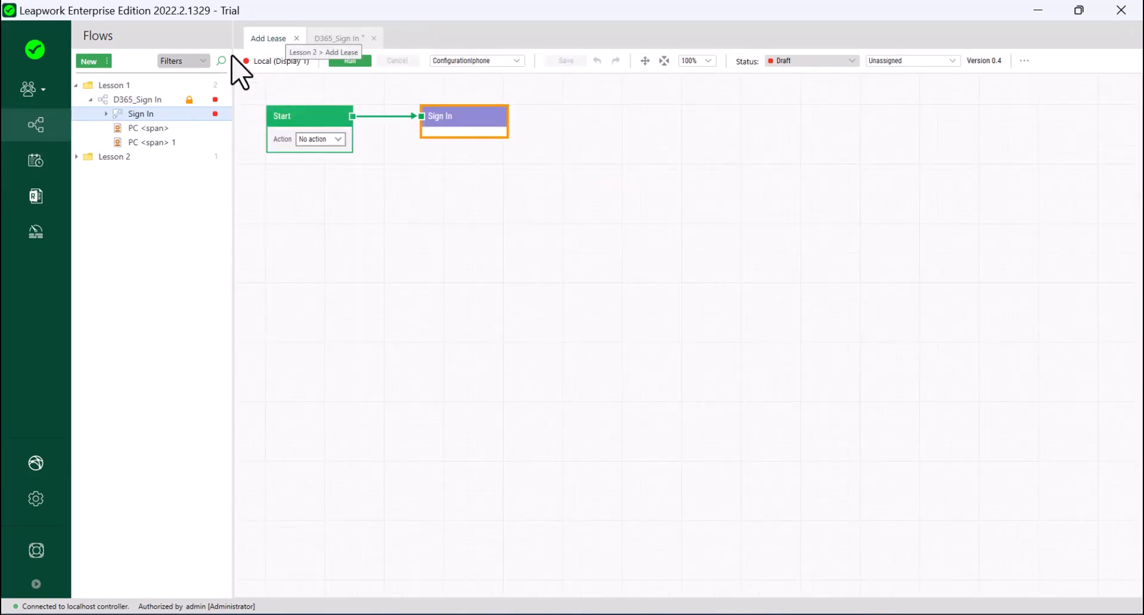
left_click(172, 114)
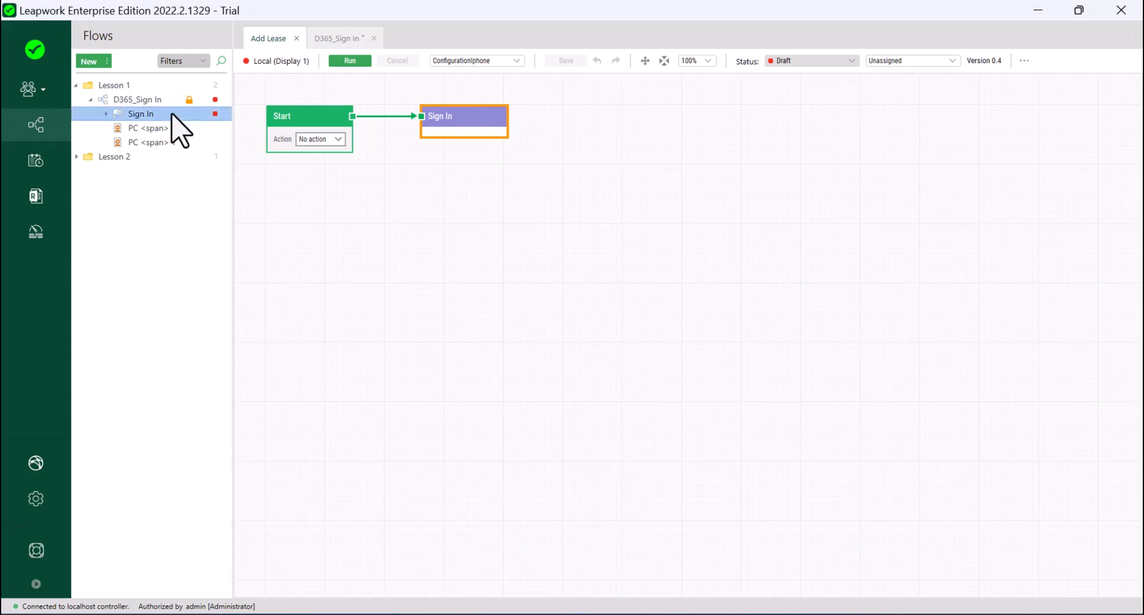
double_click(175, 115)
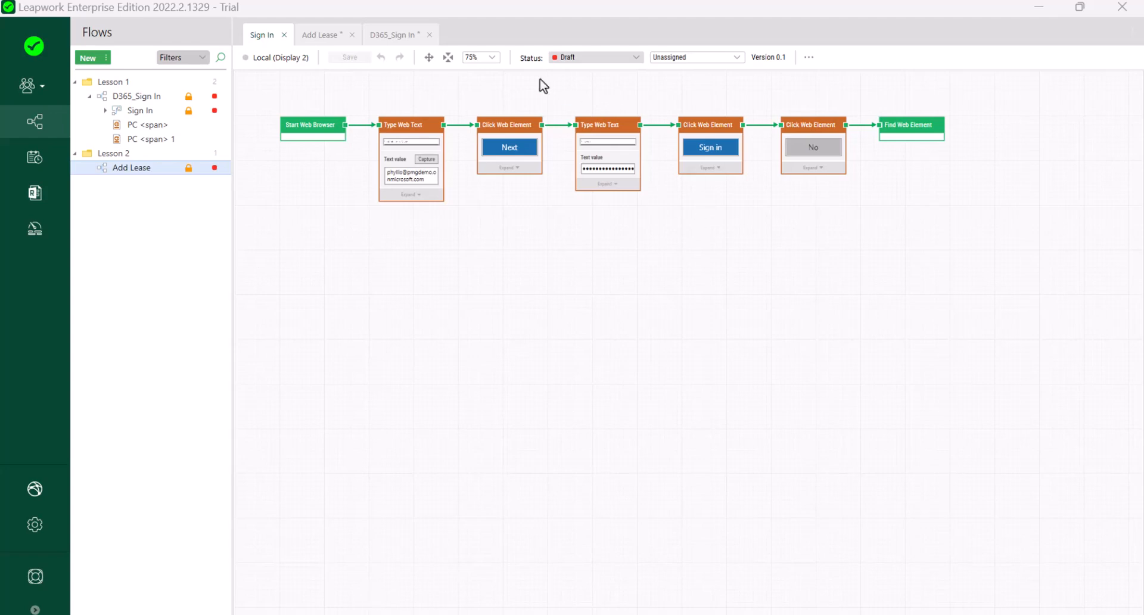
Add a Value Input block named 'Email' wired to the first Type Web Text's text value.
left_click(448, 57)
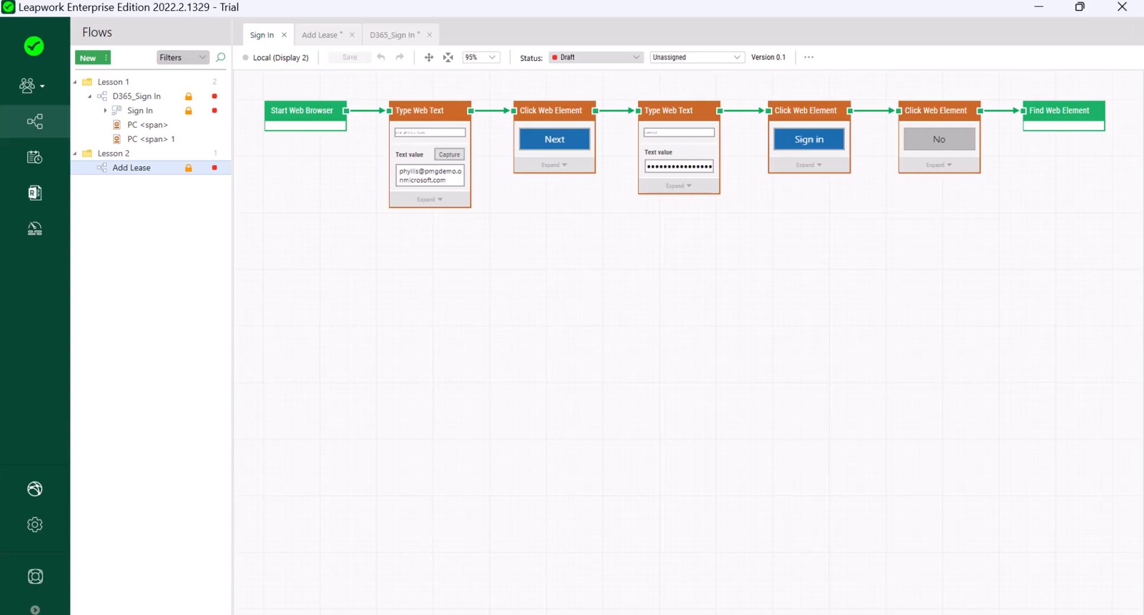
right_click(360, 264)
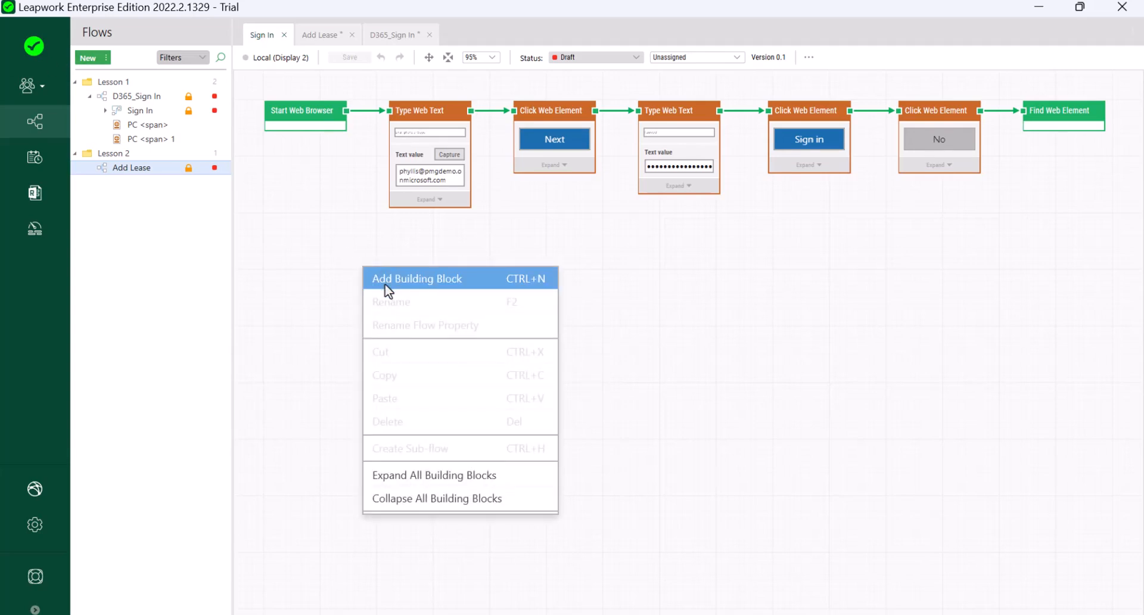
left_click(387, 289)
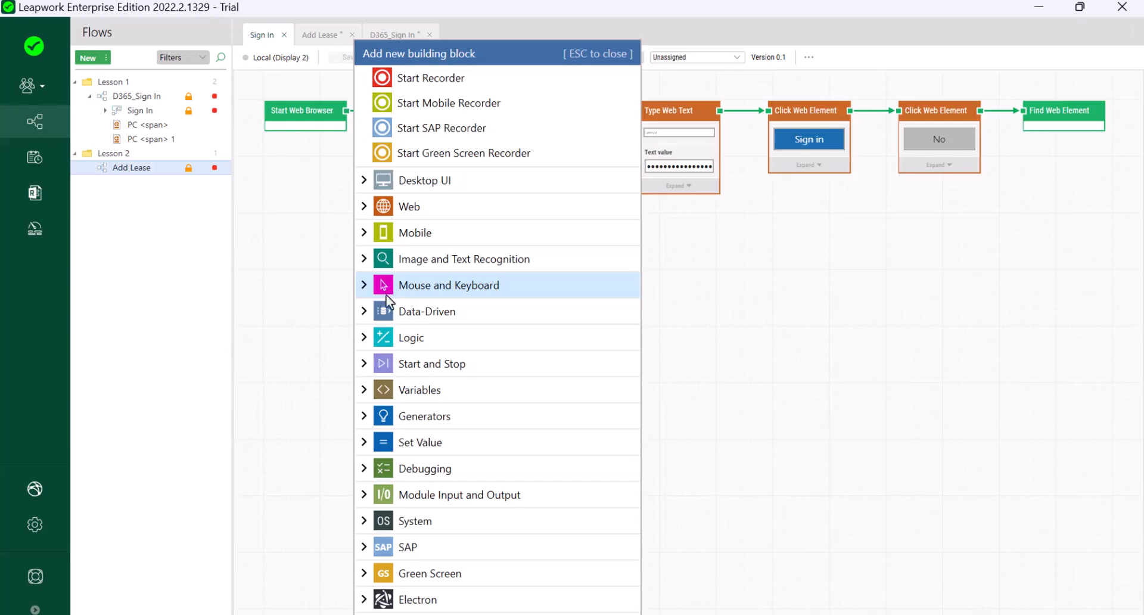
left_click(363, 500)
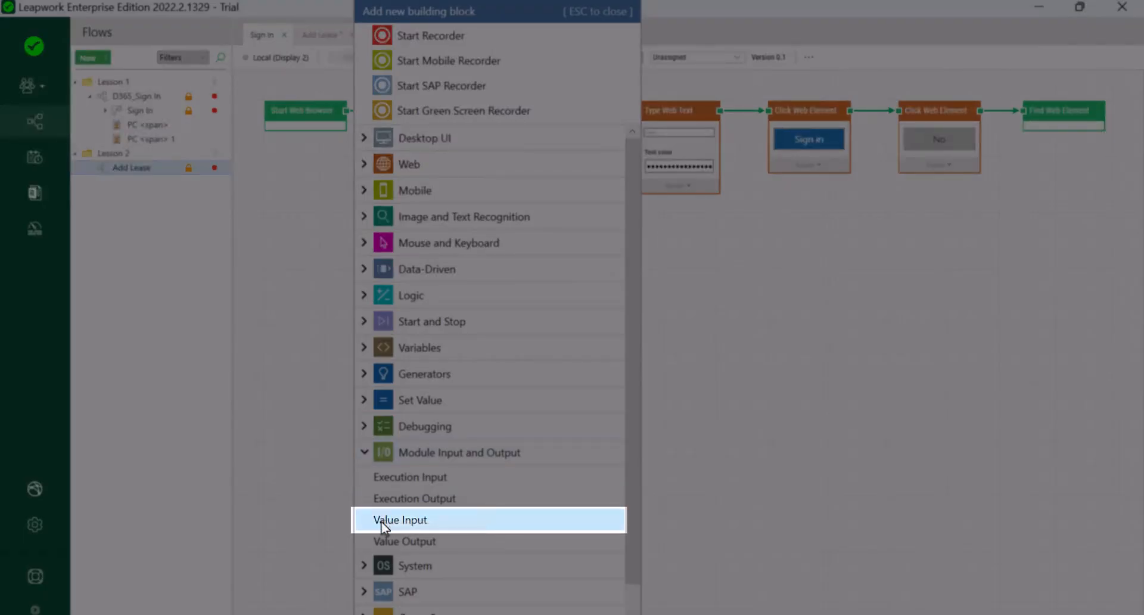
left_click(372, 523)
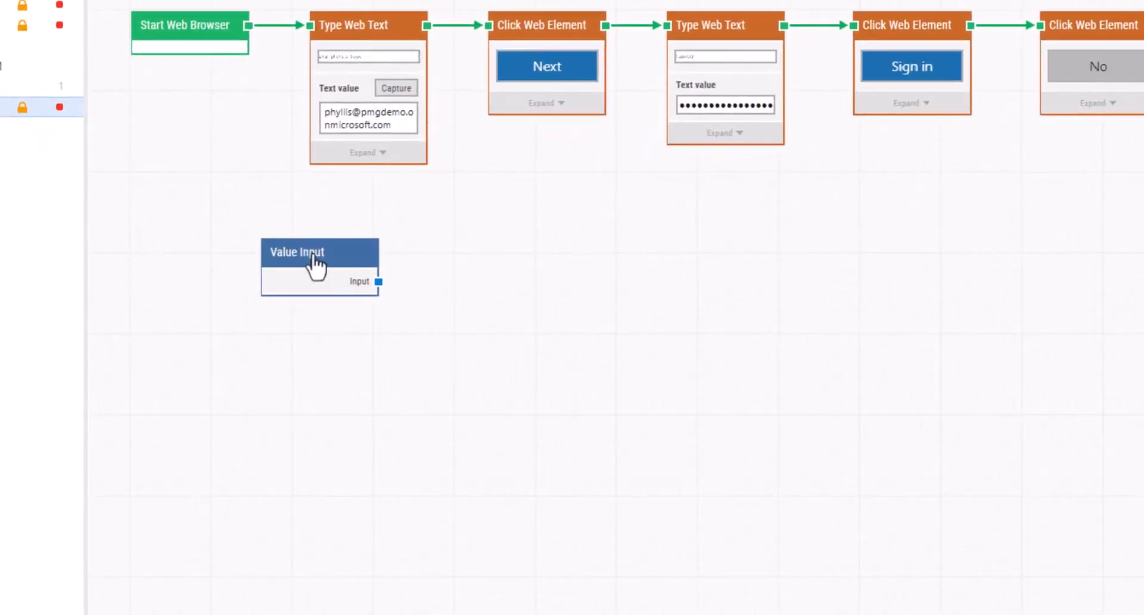
double_click(314, 255)
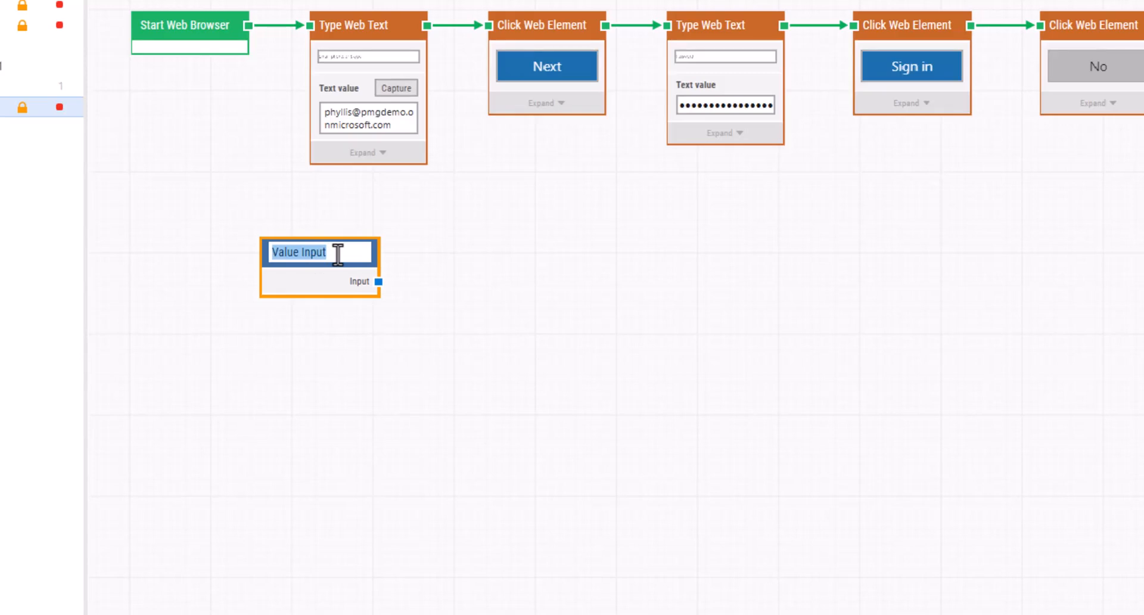
type("Email")
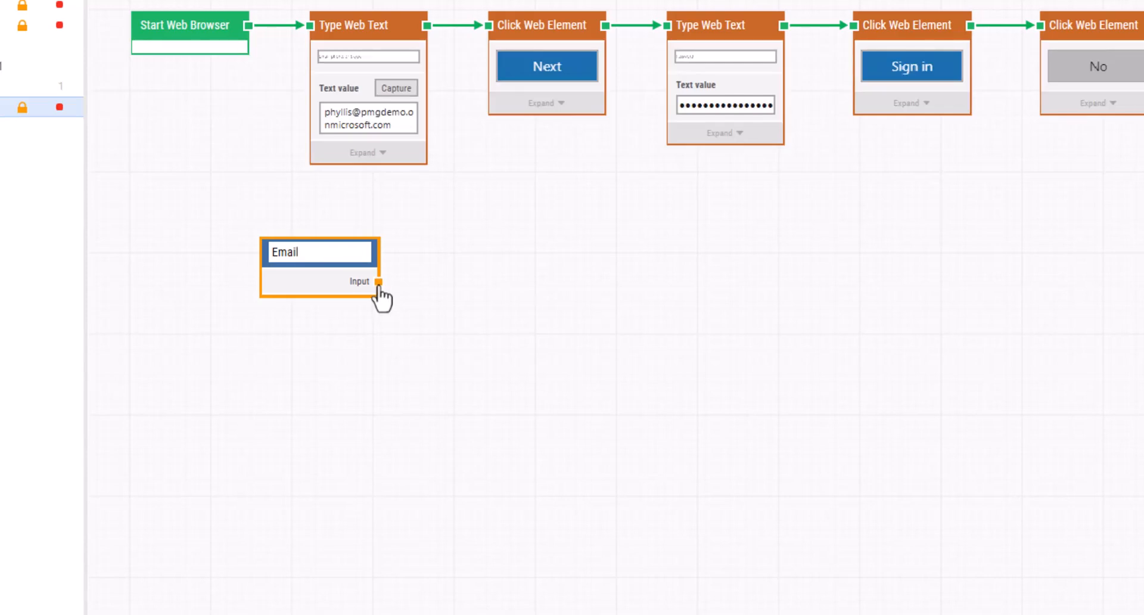
left_click(378, 282)
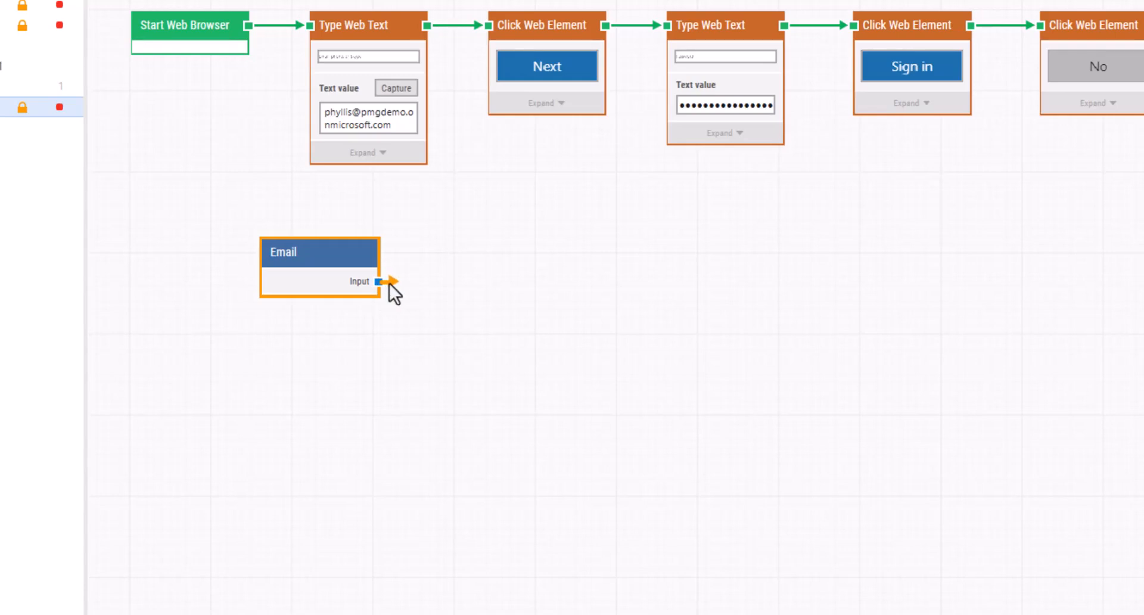
left_click_drag(427, 274, 309, 91)
left_click_drag(279, 262, 179, 242)
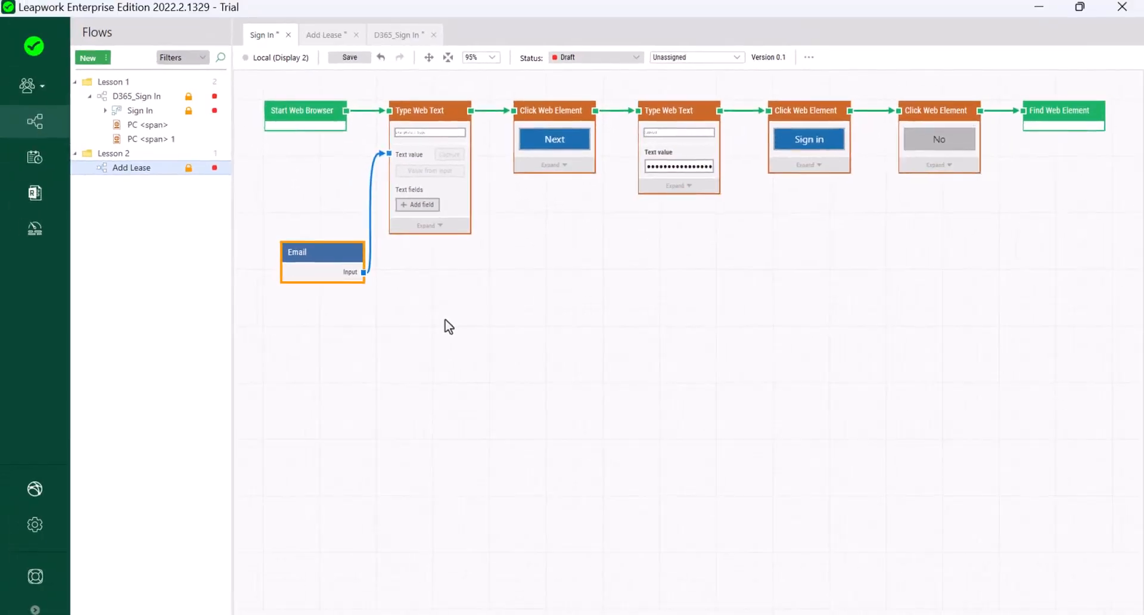
Add a second Value Input block named 'Password'.
right_click(512, 253)
left_click(535, 265)
left_click(518, 494)
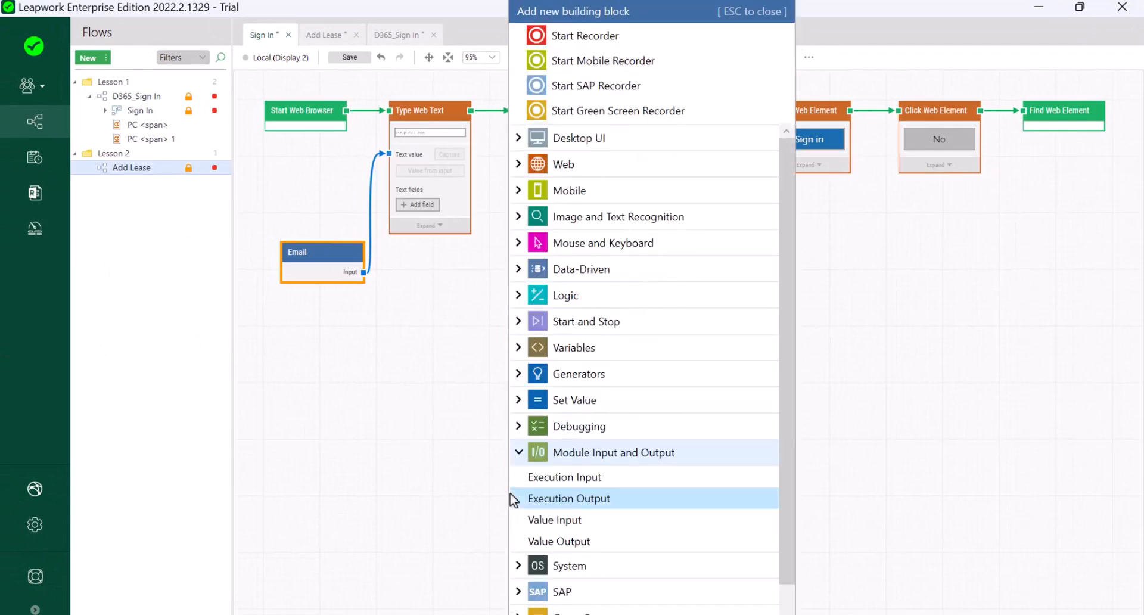
left_click(525, 519)
double_click(532, 257)
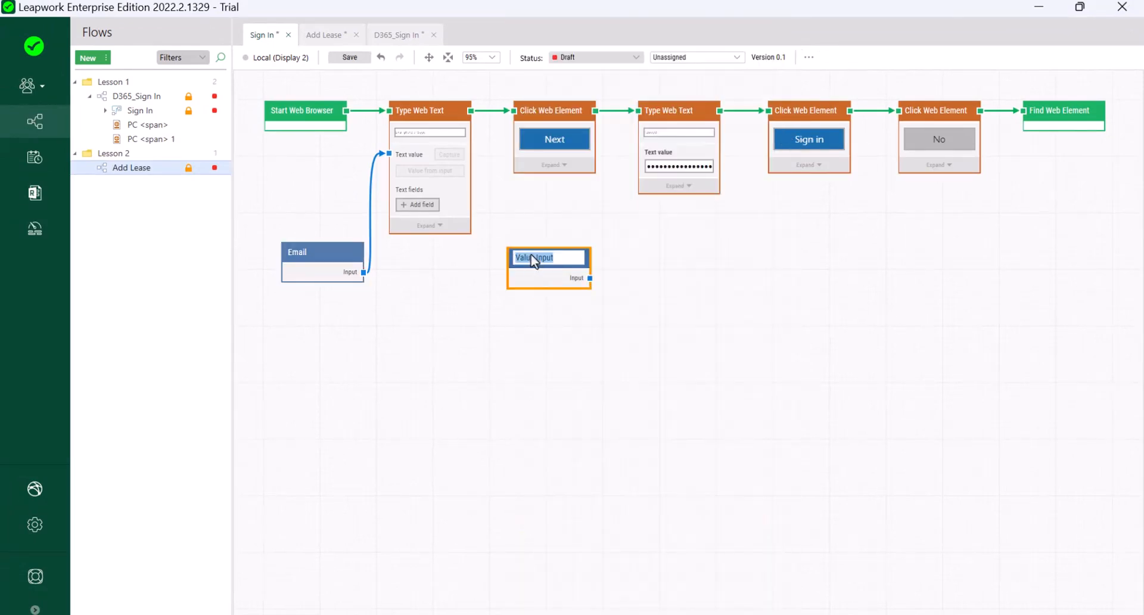
type("Password")
Wire Password into the second Type Web Text's value, save, and return to D365_Sign In.
left_click_drag(589, 278, 650, 159)
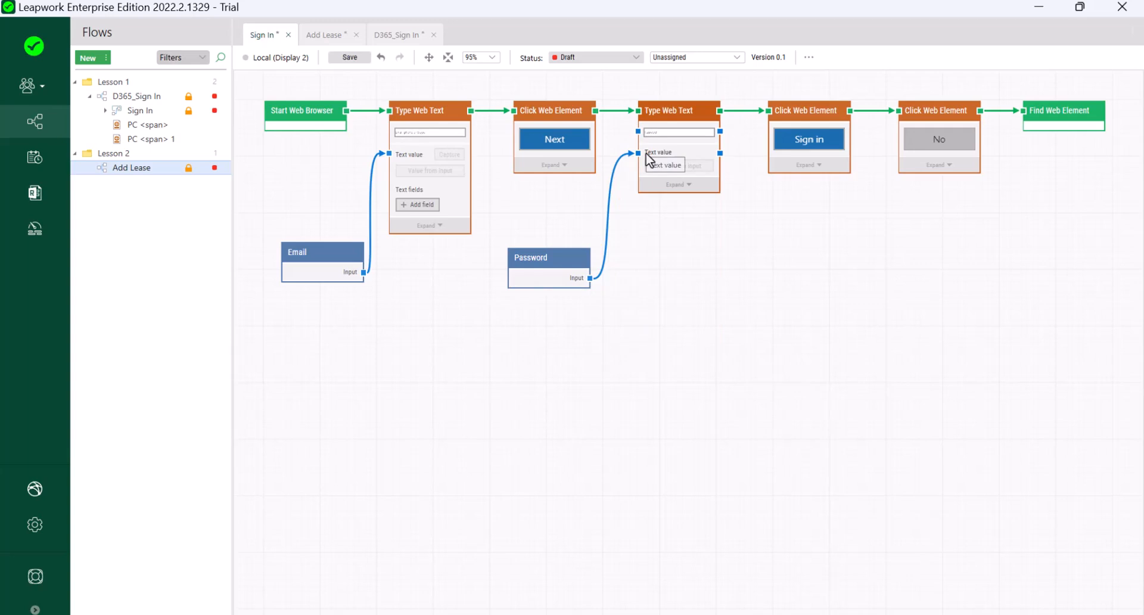
left_click(352, 57)
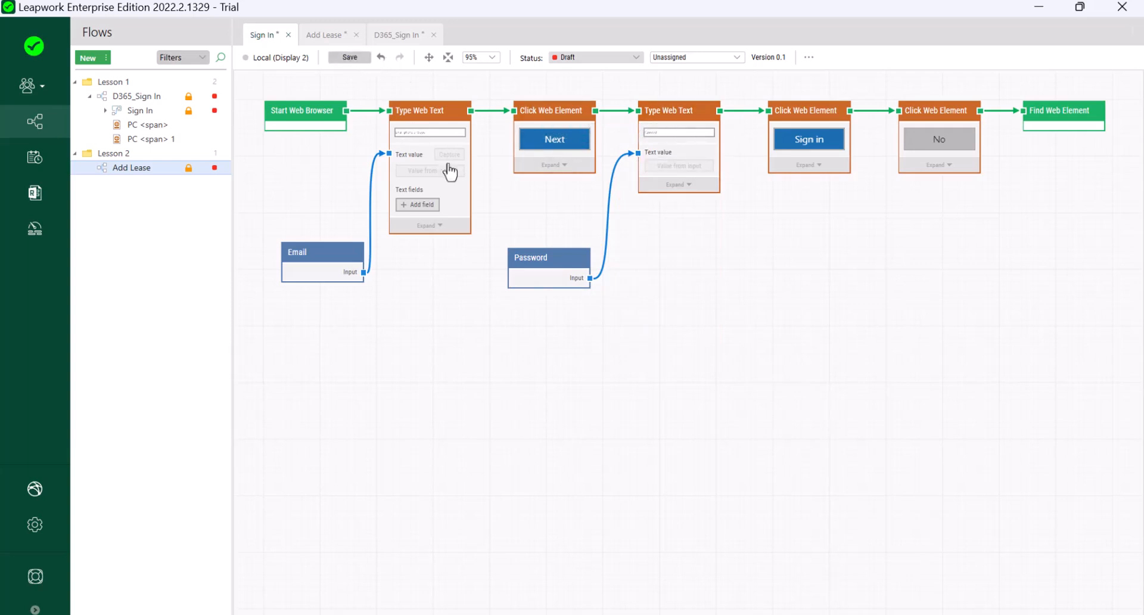
left_click(391, 36)
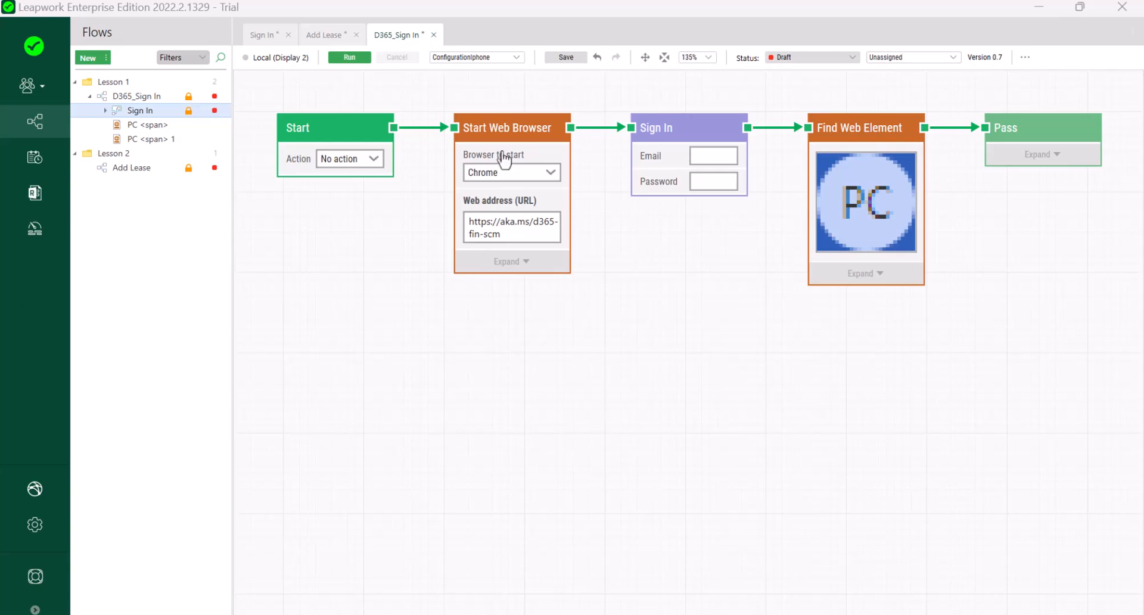
Add a Set text block with the sign-in email address feeding Sign In's Email input.
right_click(597, 287)
left_click(645, 311)
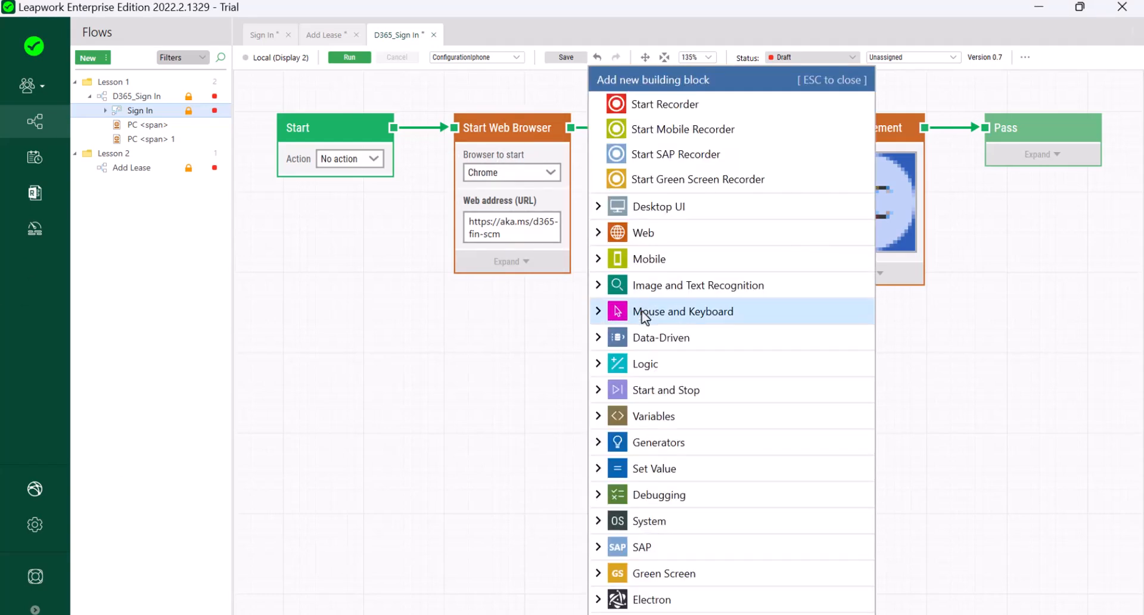
left_click(599, 474)
left_click(624, 512)
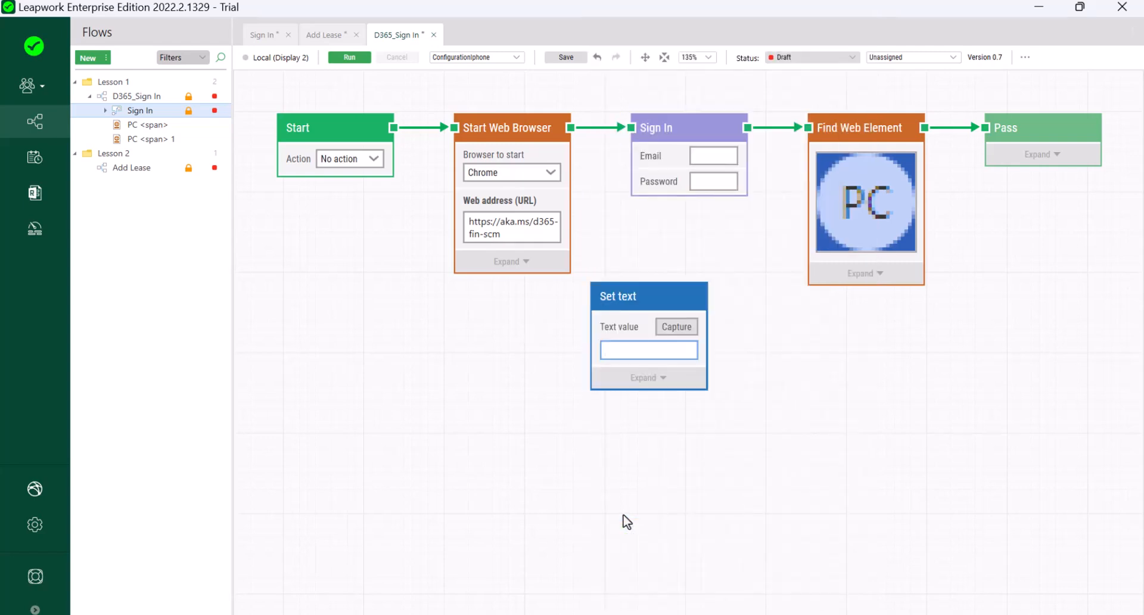
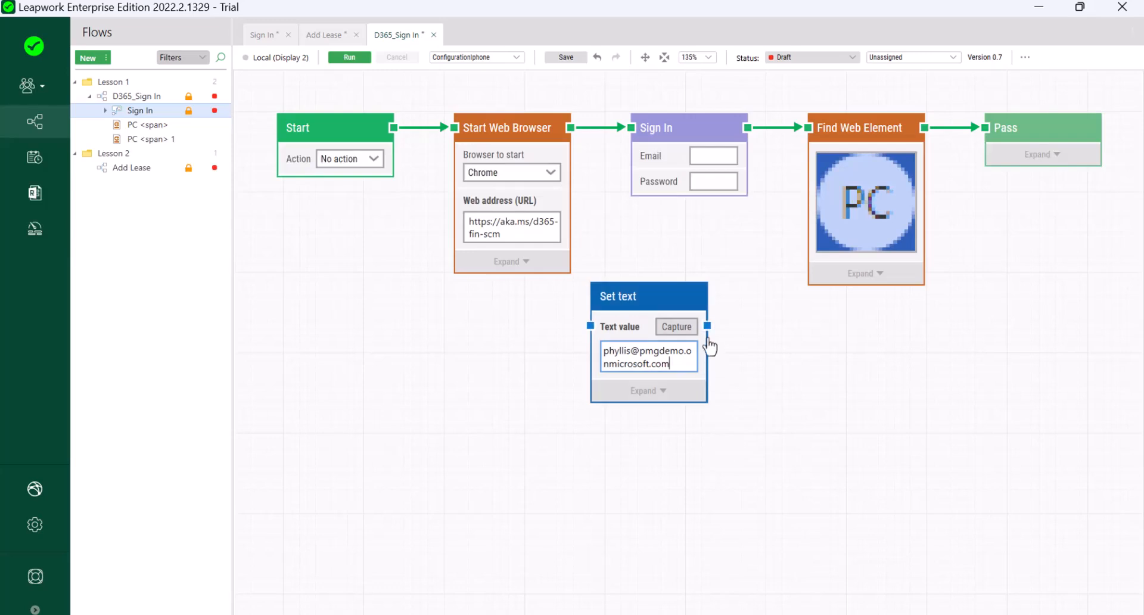
left_click(711, 328)
left_click_drag(712, 329, 636, 156)
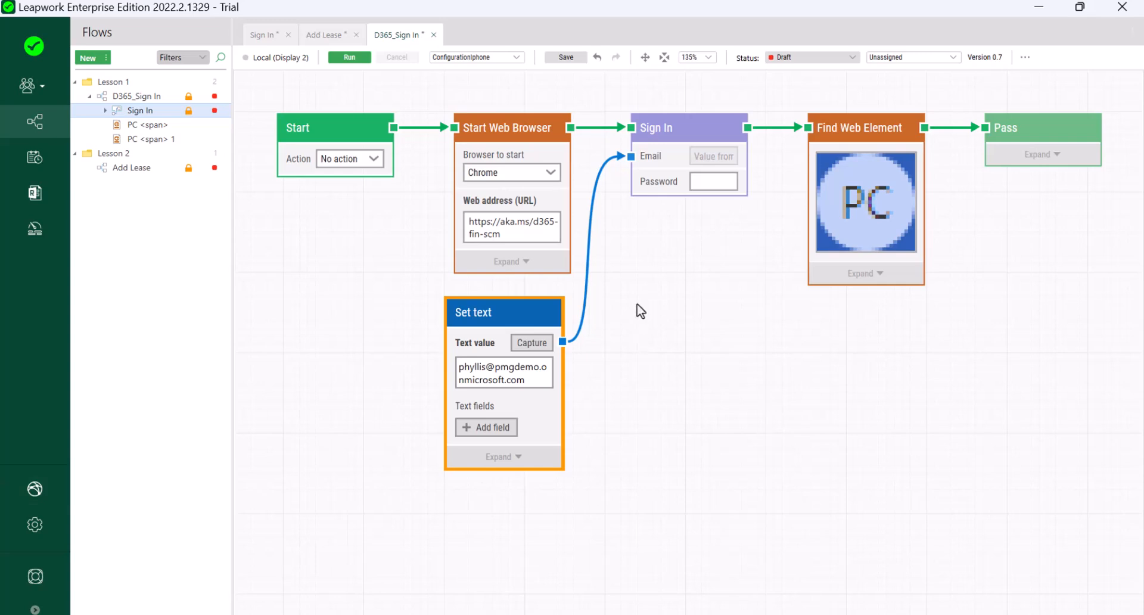
right_click(636, 304)
left_click(667, 324)
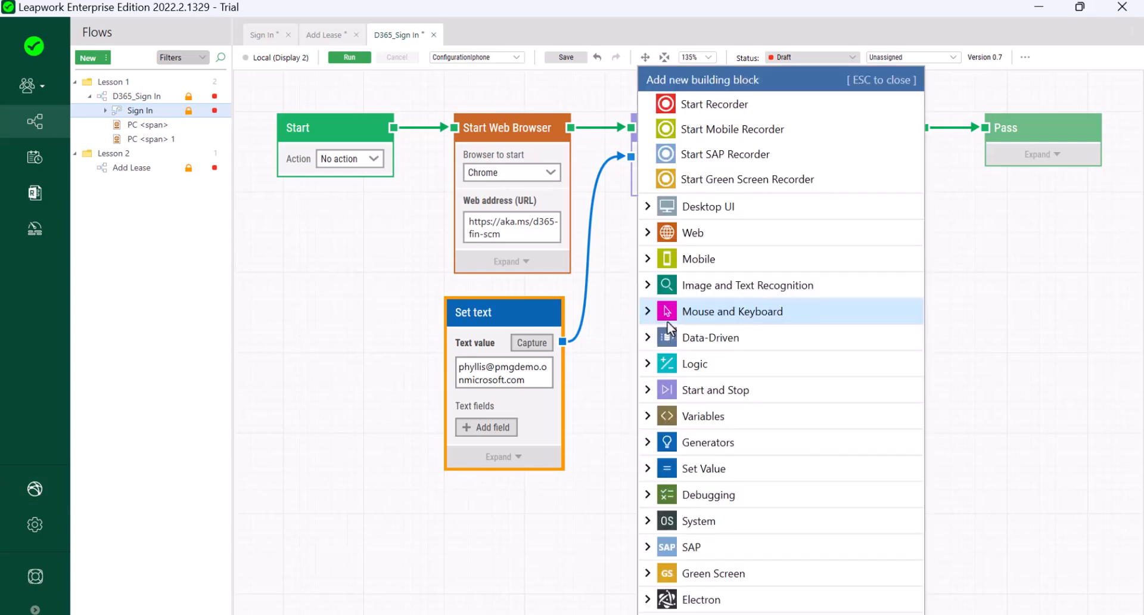
Feed a Password-type Set text holding the account password into Sign In's Password input, then run.
left_click(655, 474)
left_click(674, 512)
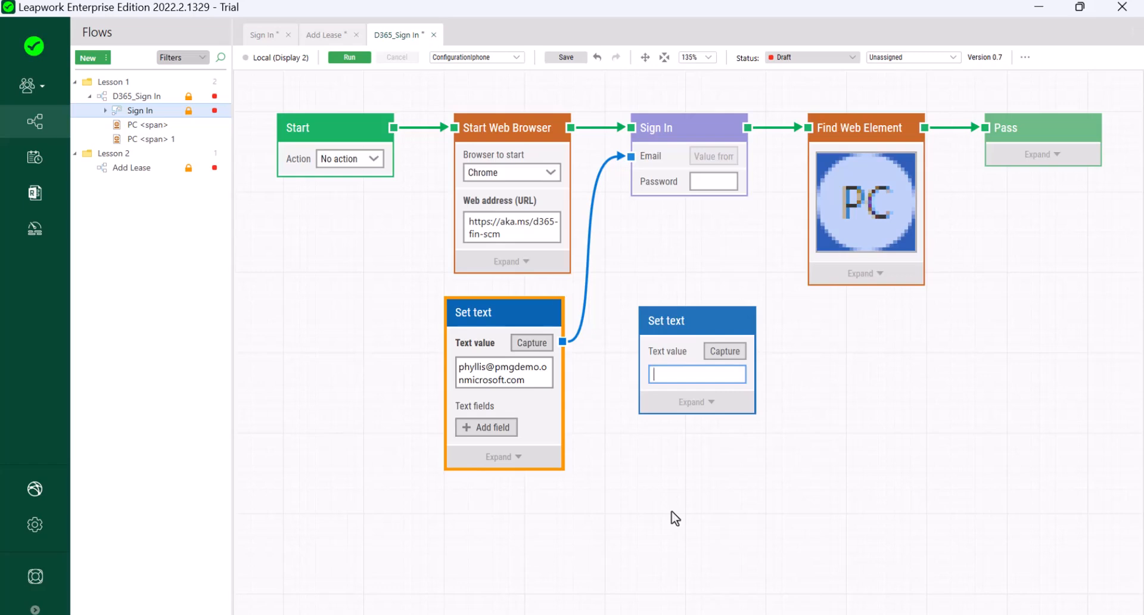
left_click(710, 418)
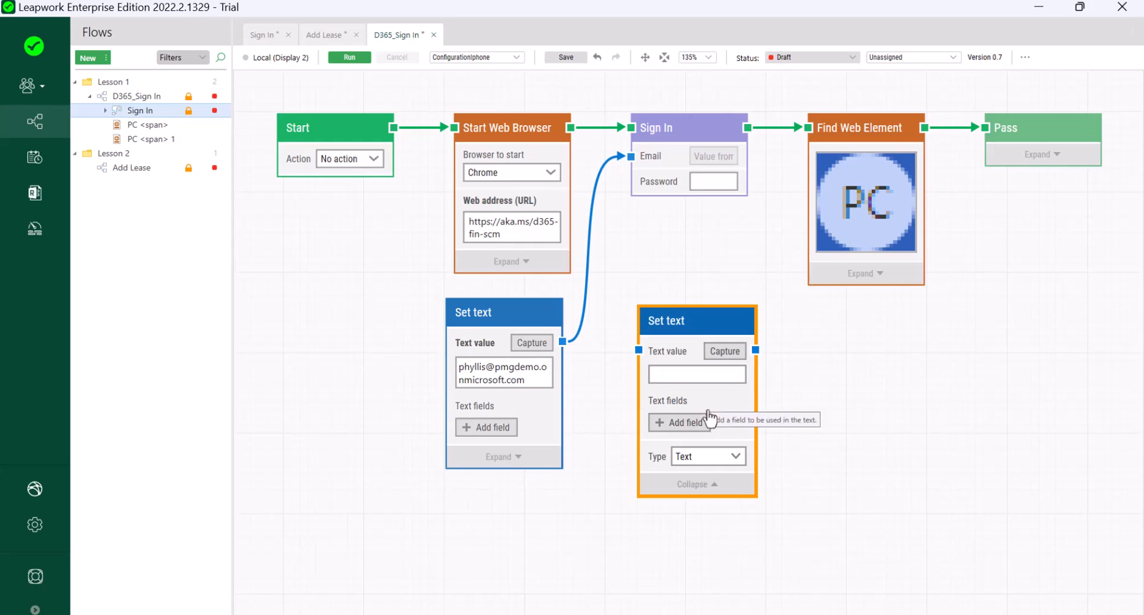
left_click(736, 458)
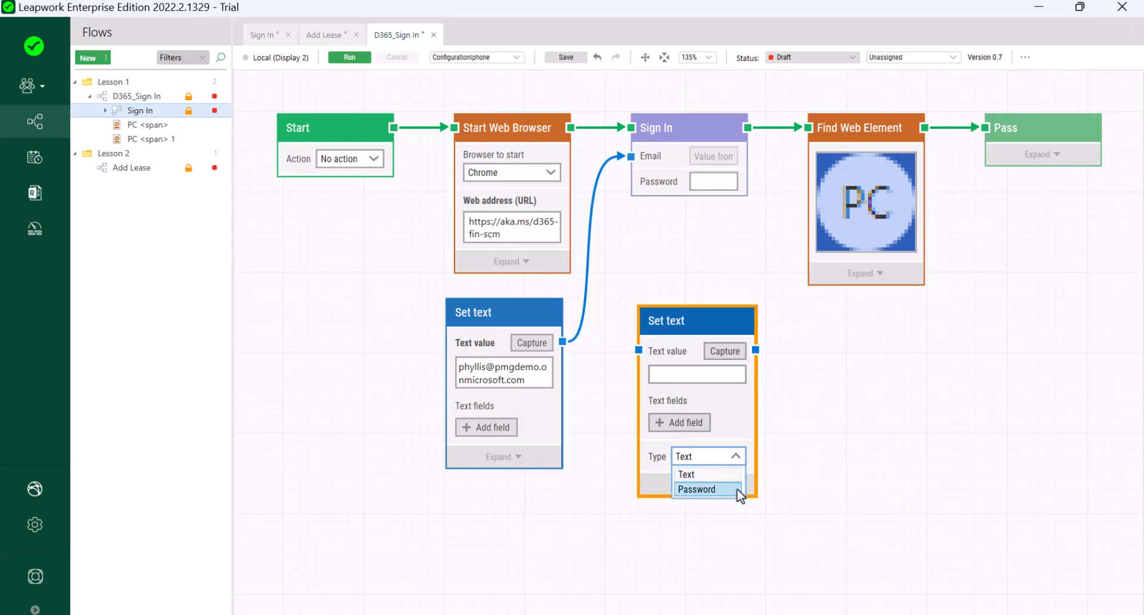
left_click(737, 490)
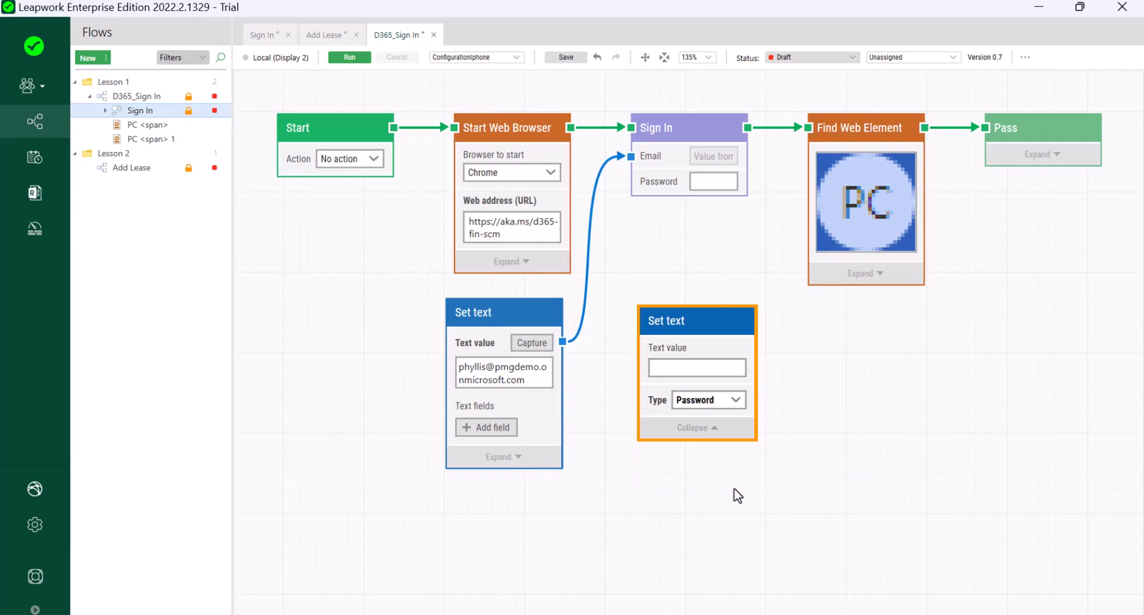
left_click(702, 367)
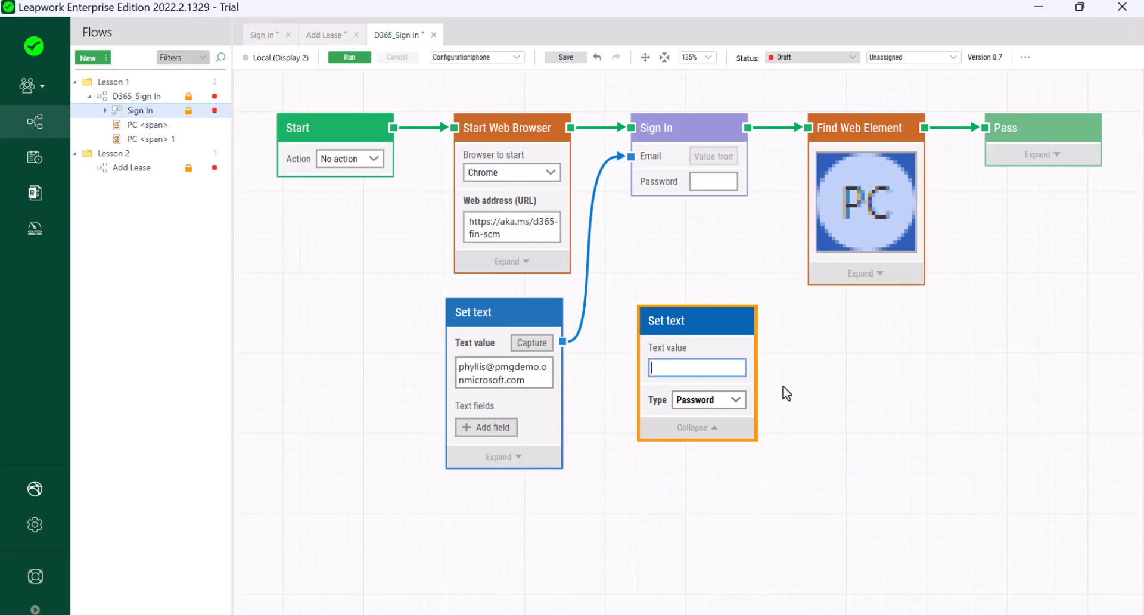
type("•••••••••••••")
left_click_drag(755, 349, 631, 181)
left_click_drag(673, 327, 643, 322)
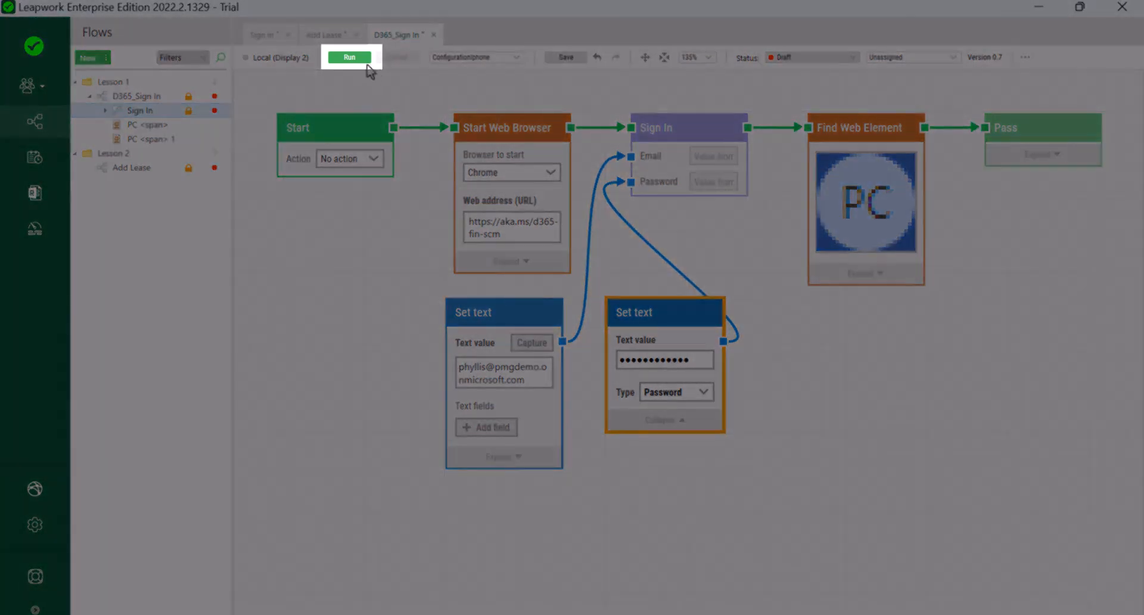
left_click(352, 58)
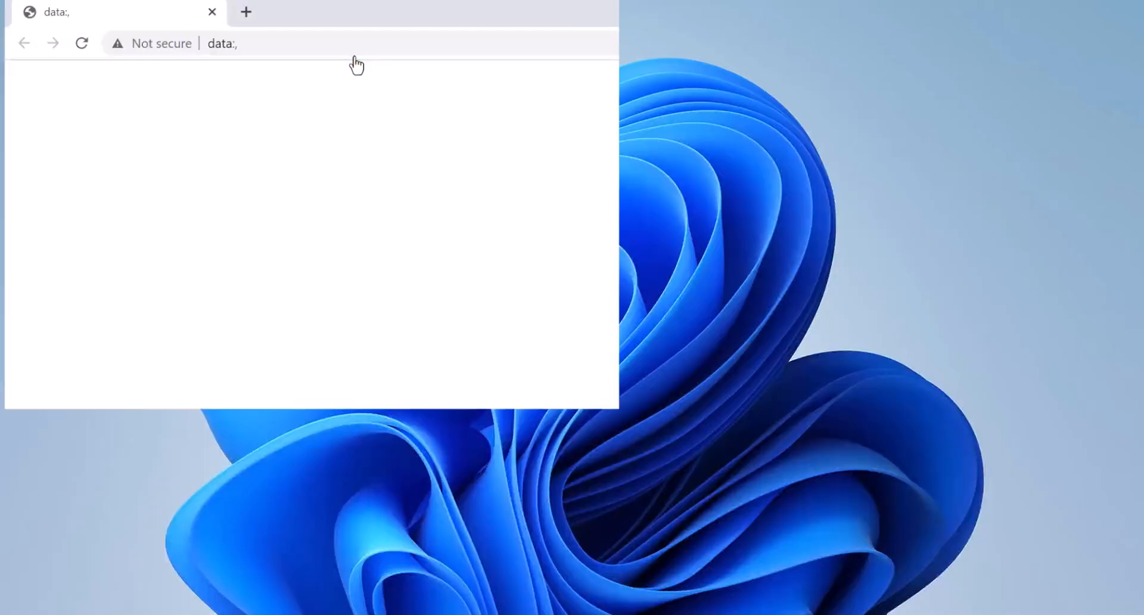
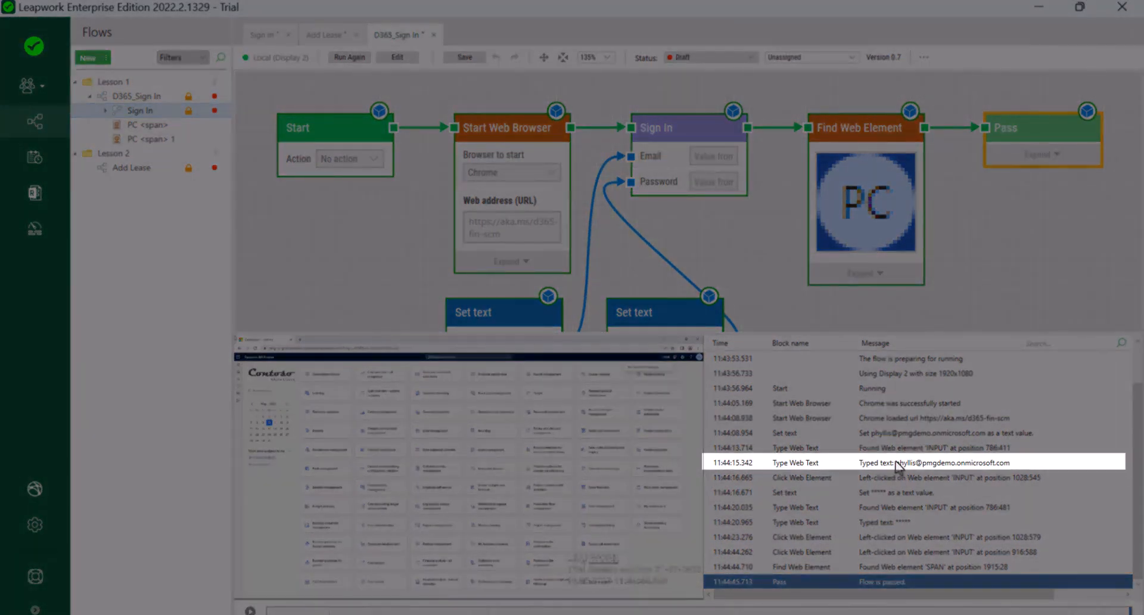
Jump from the run log's email 'Typed text' entry to its Type Web Text block inside the Sign In sub-flow.
left_click(898, 464)
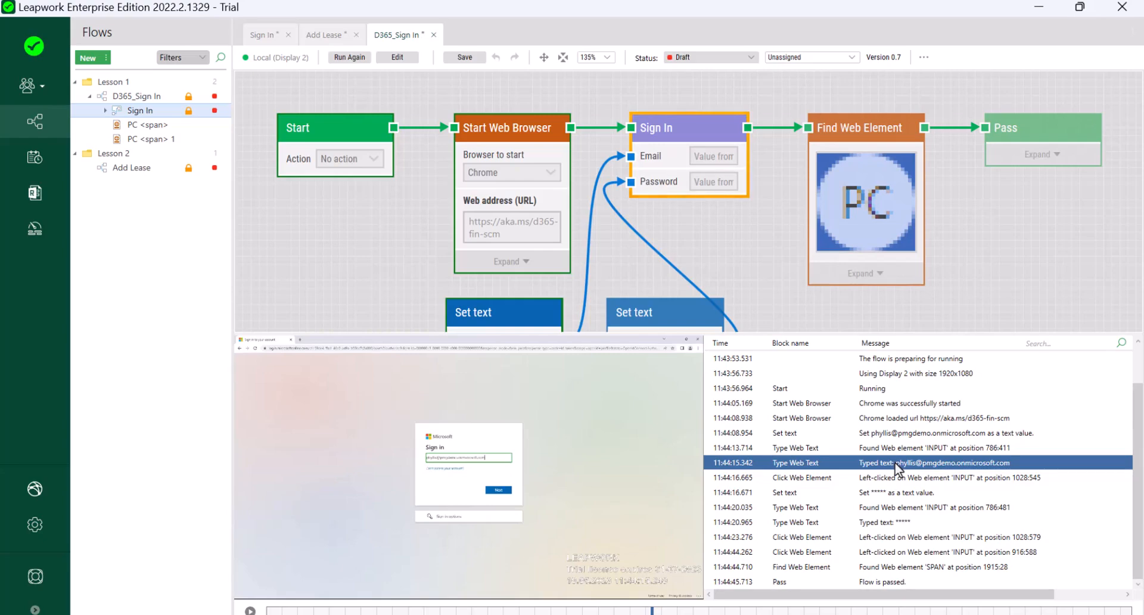
double_click(895, 463)
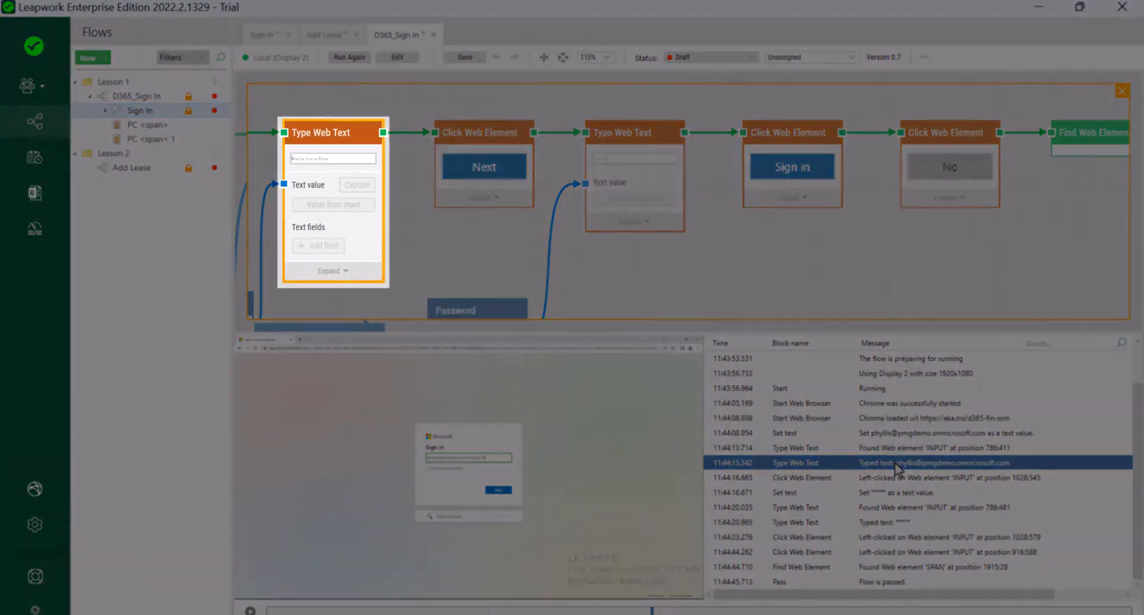